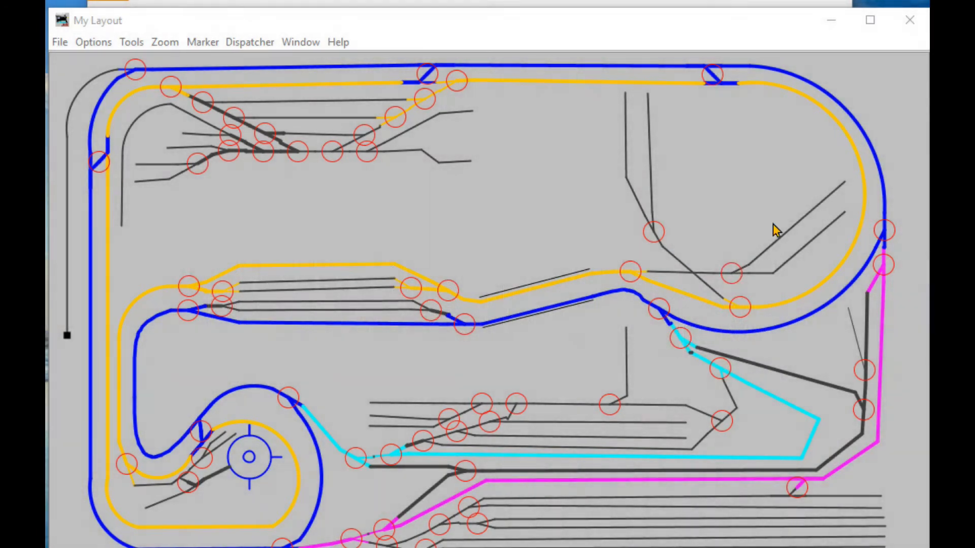
Turn on edit mode and examine the options, including bridge decorations, of the straight outer mainline segment along the layout's upper edge.
left_click(93, 42)
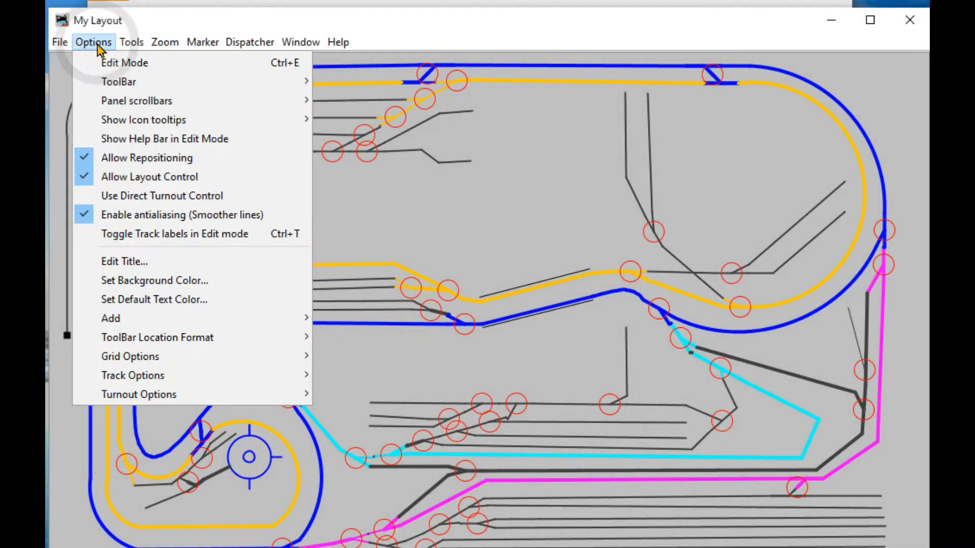
left_click(112, 63)
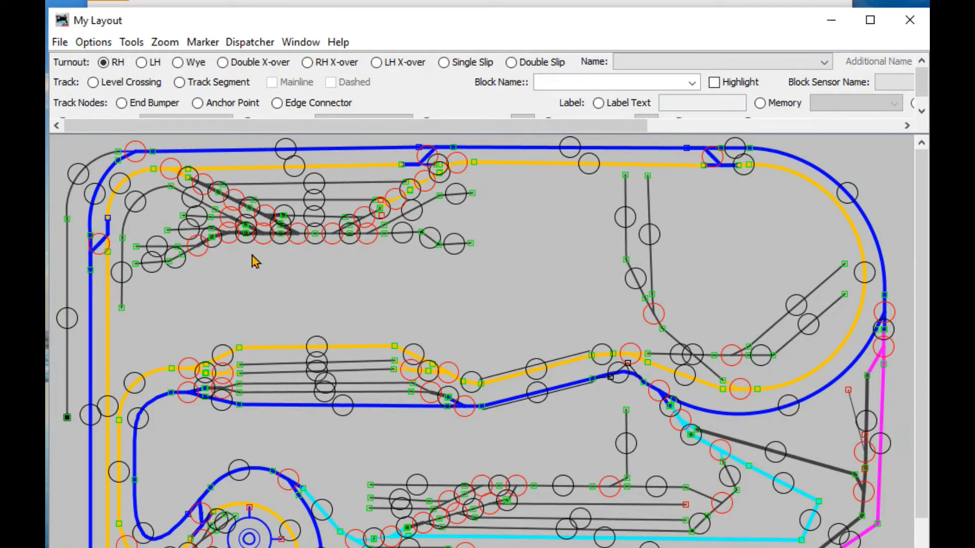
right_click(284, 148)
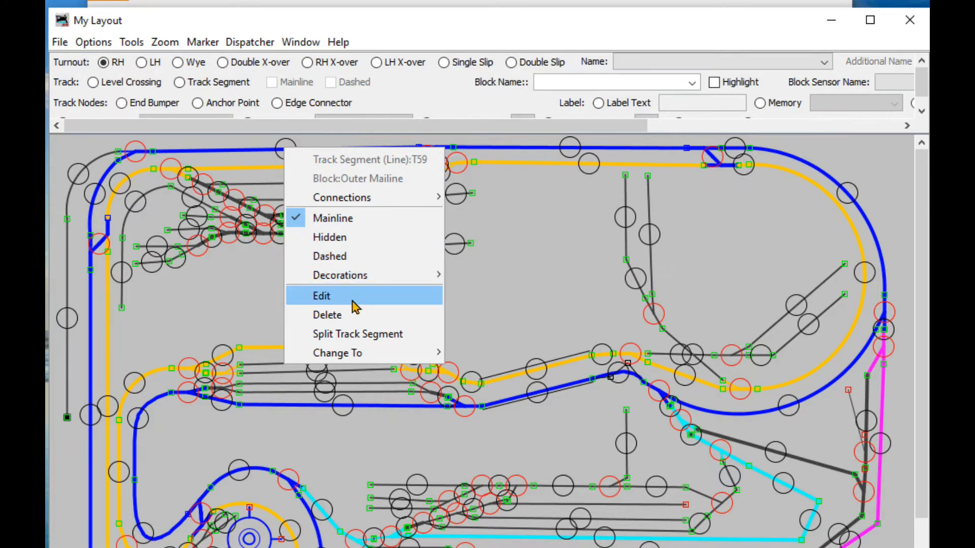
mouse_move(358, 280)
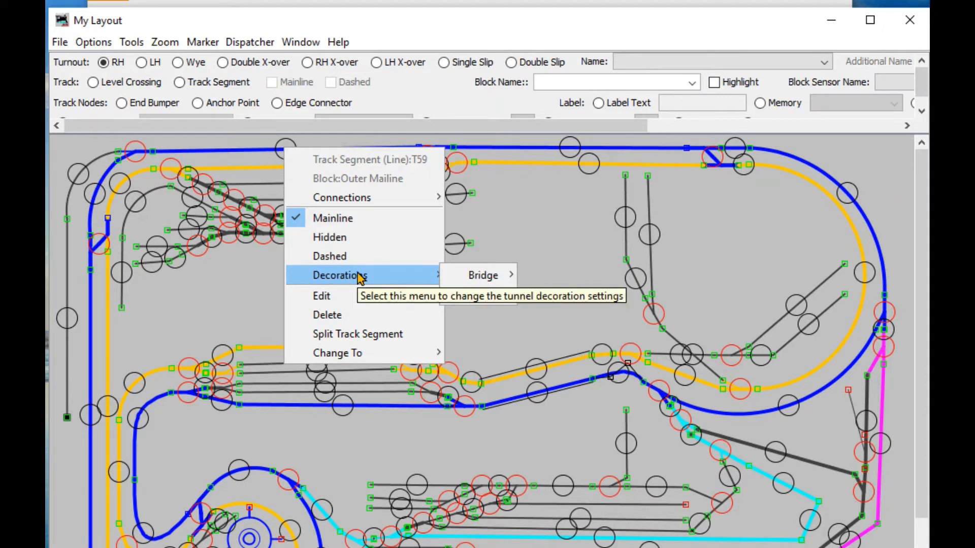
mouse_move(502, 276)
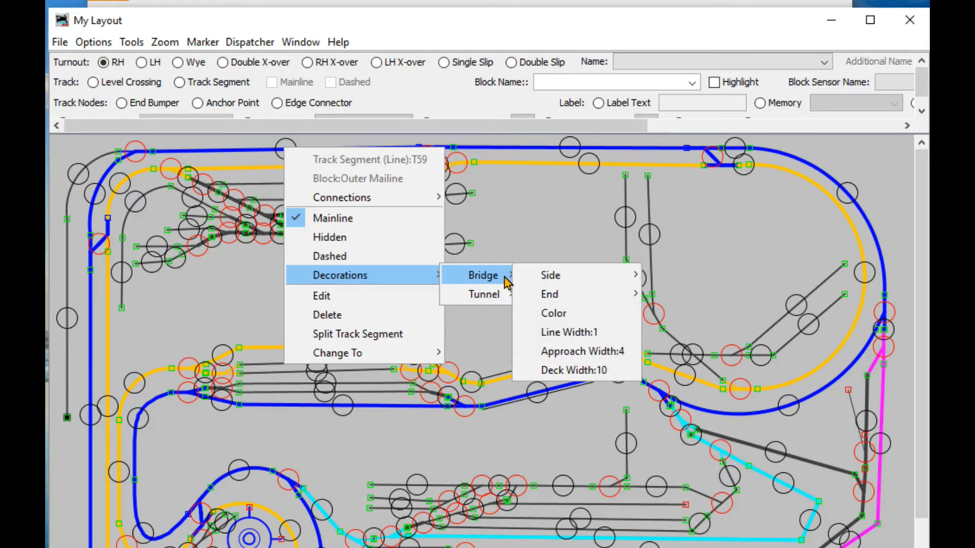
mouse_move(476, 300)
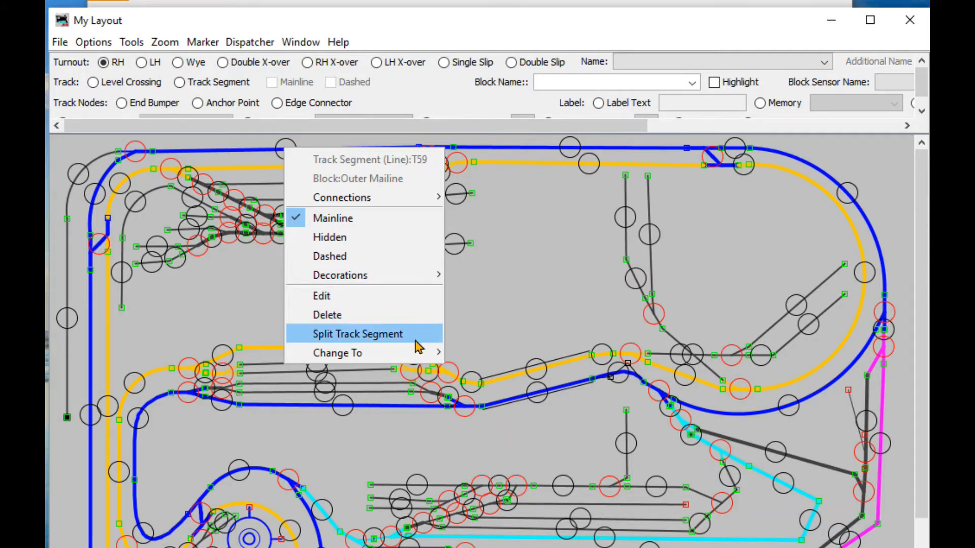
mouse_move(405, 357)
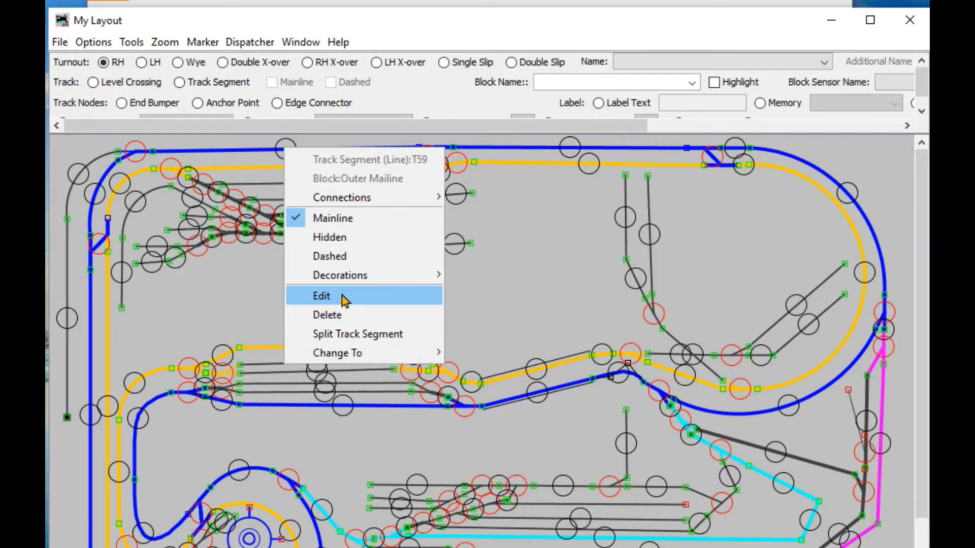
Examine the outer mainline segment's properties, the available block names and its block's track color settings without changing anything.
left_click(342, 295)
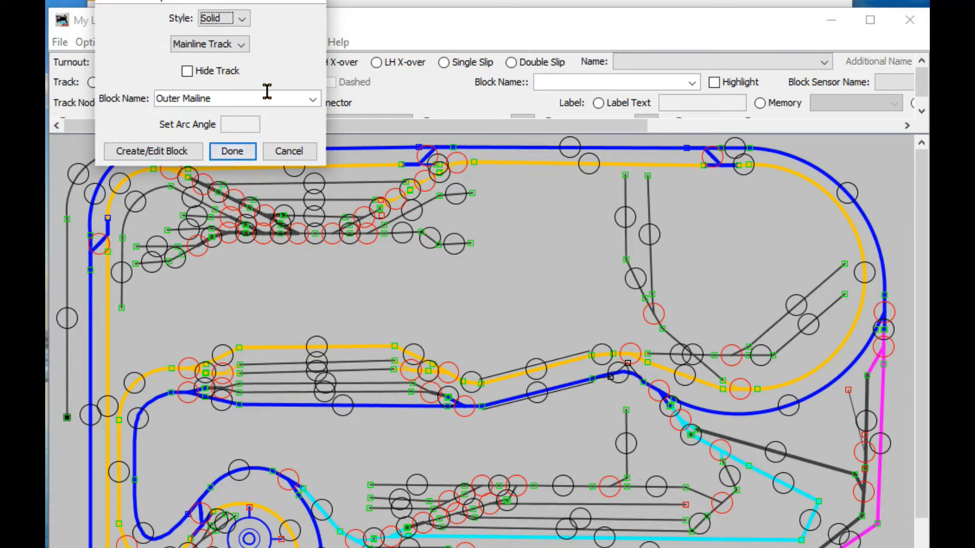
left_click(313, 100)
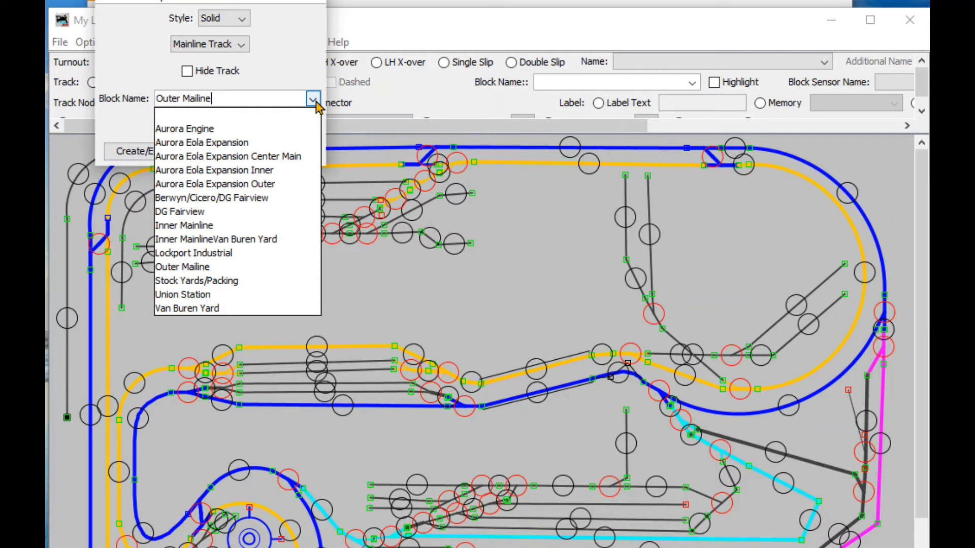
left_click(136, 56)
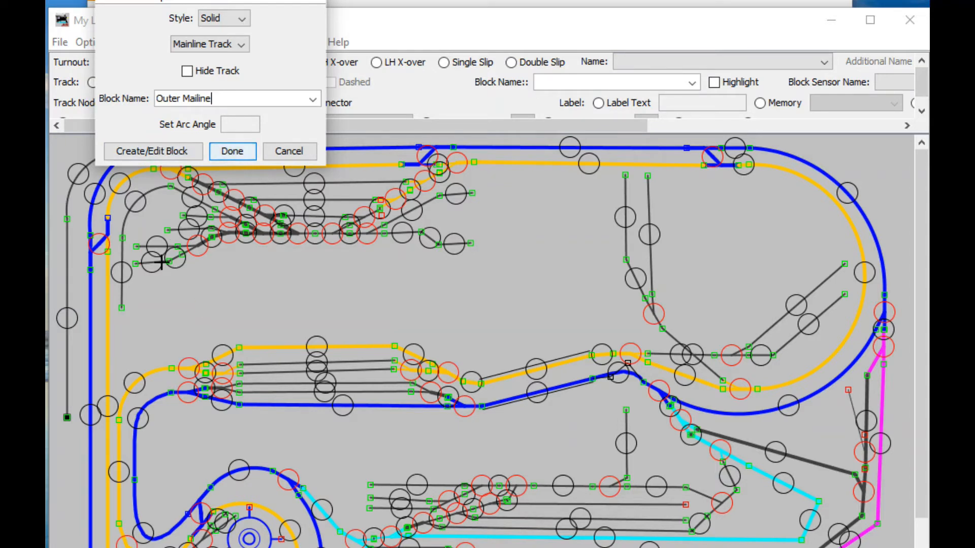
left_click(157, 159)
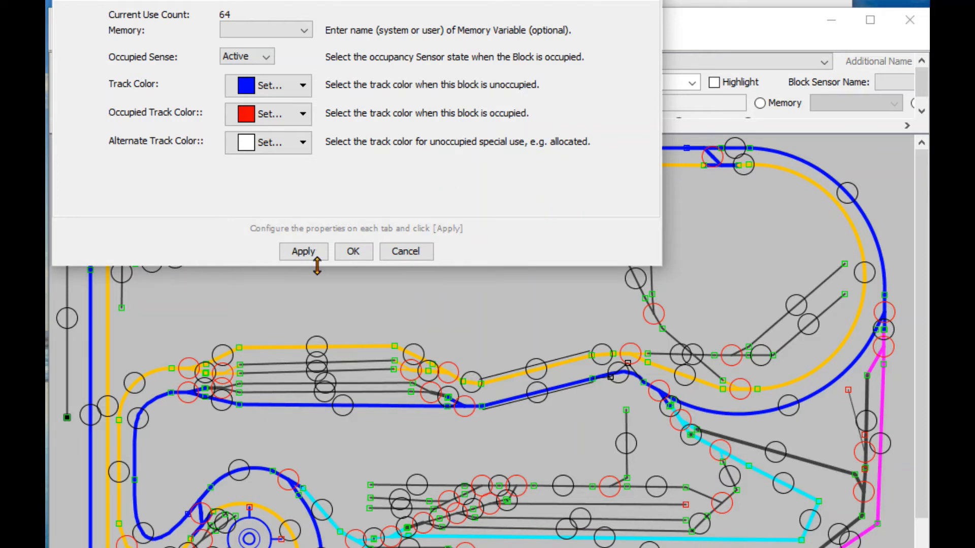
left_click(413, 252)
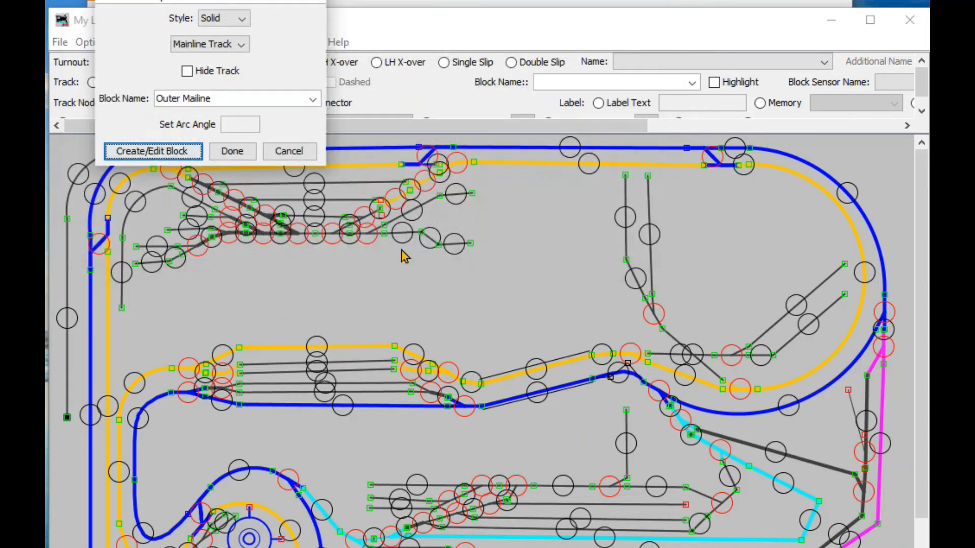
left_click(289, 151)
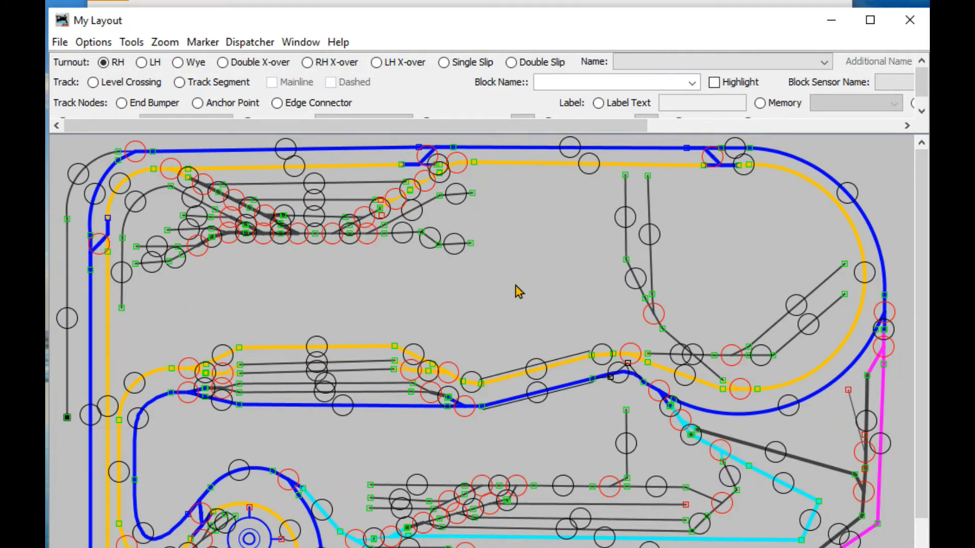
Examine the turnout and four block assignments of the Van Buren Mainline Crossover, keeping them as they are.
right_click(426, 159)
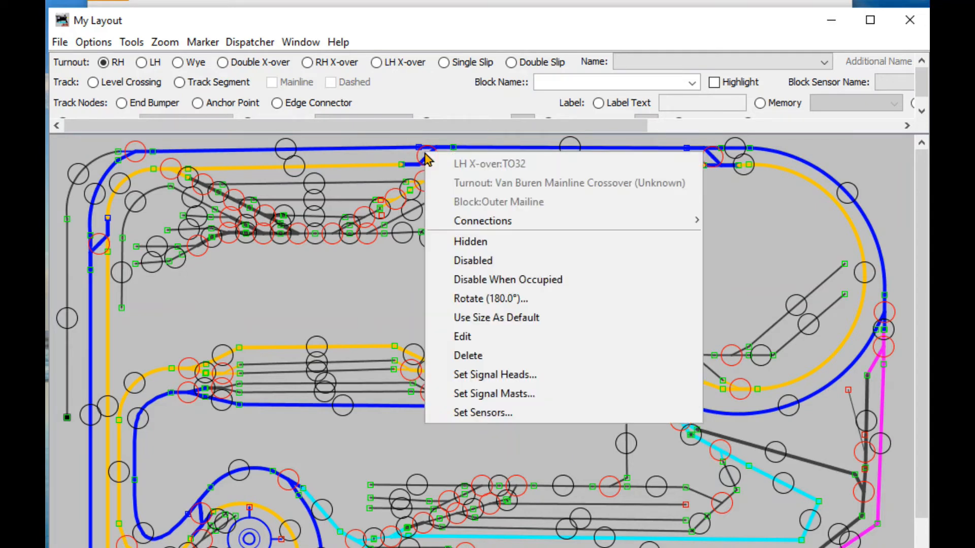
left_click(462, 336)
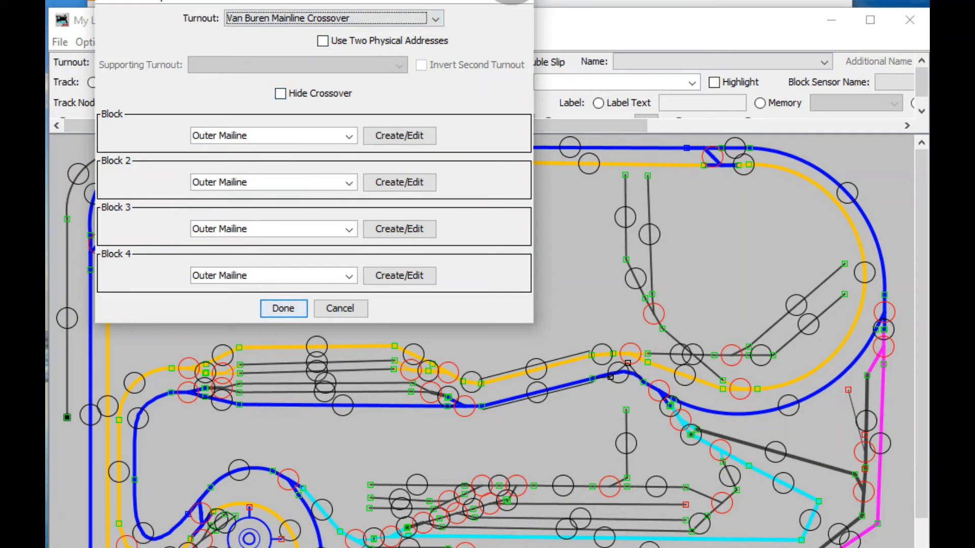
left_click(282, 308)
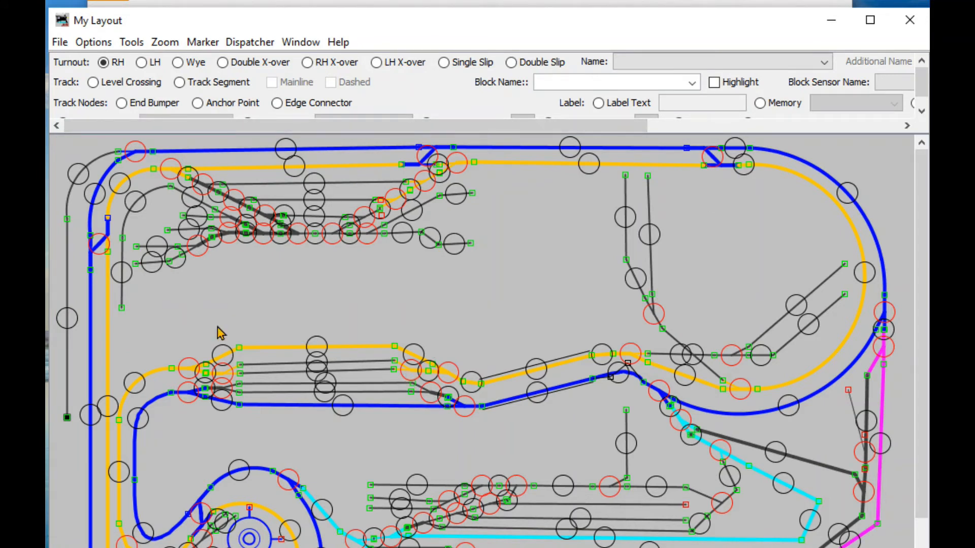
Inspect the properties of the upper straight inner mainline segment and the track colors of its block.
right_click(288, 167)
left_click(351, 315)
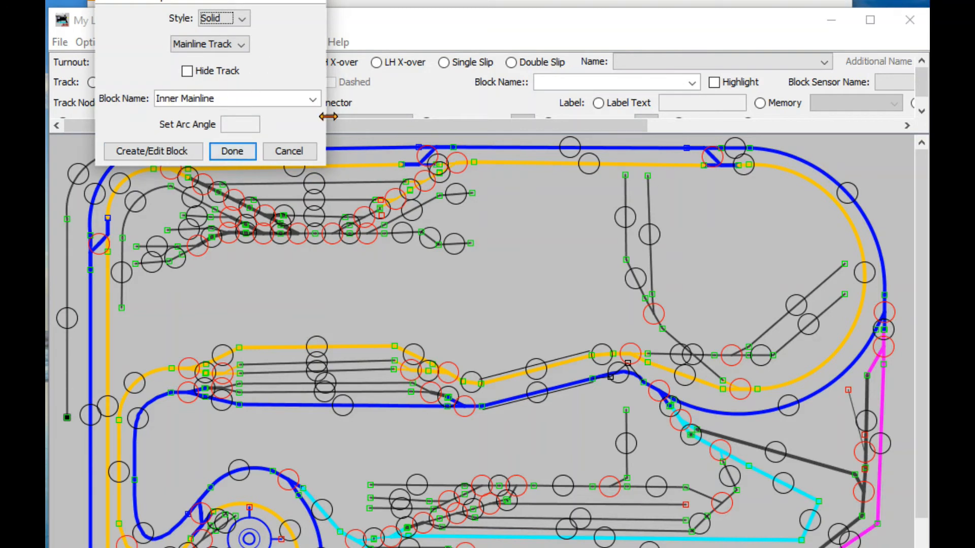
left_click(182, 157)
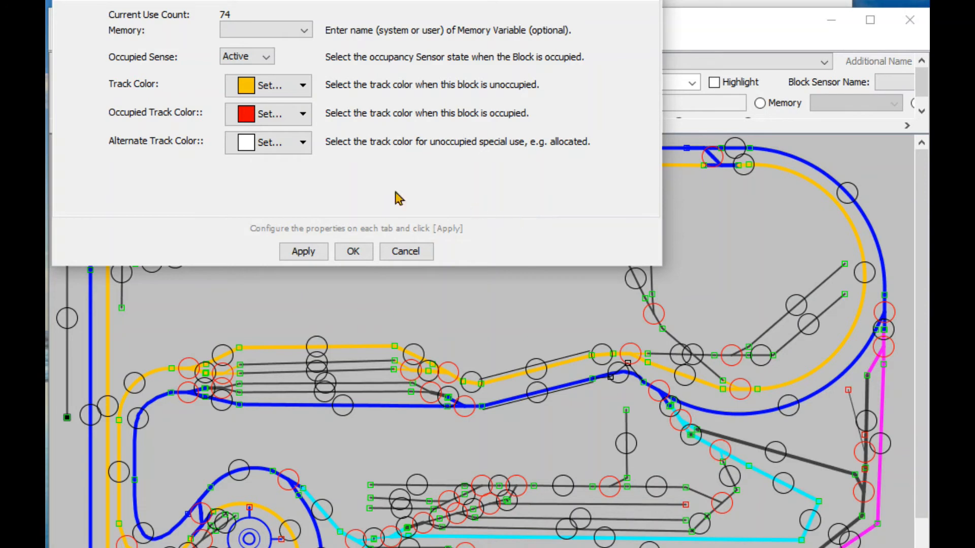
left_click(397, 253)
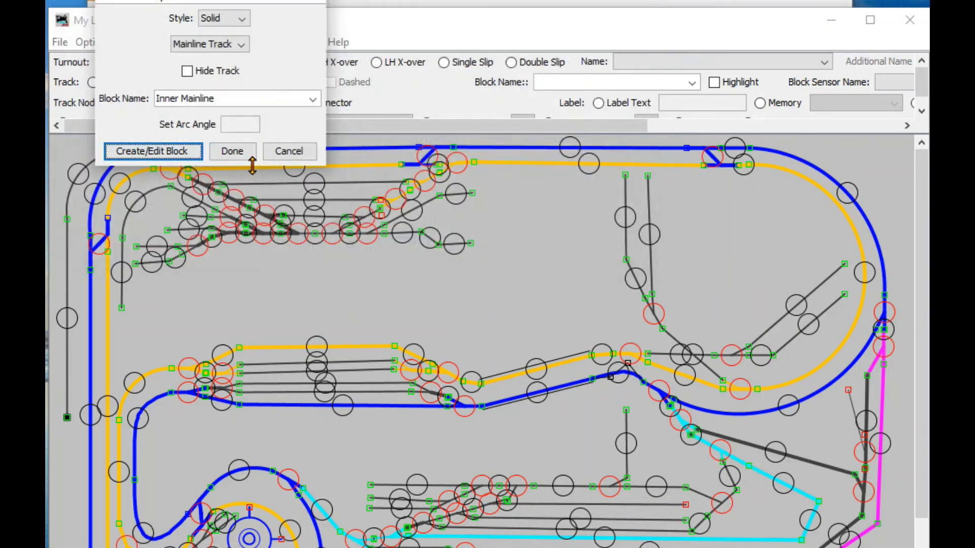
Review the block names available for the inner mainline segment and recheck its block settings, leaving edit mode without changes.
left_click(248, 96)
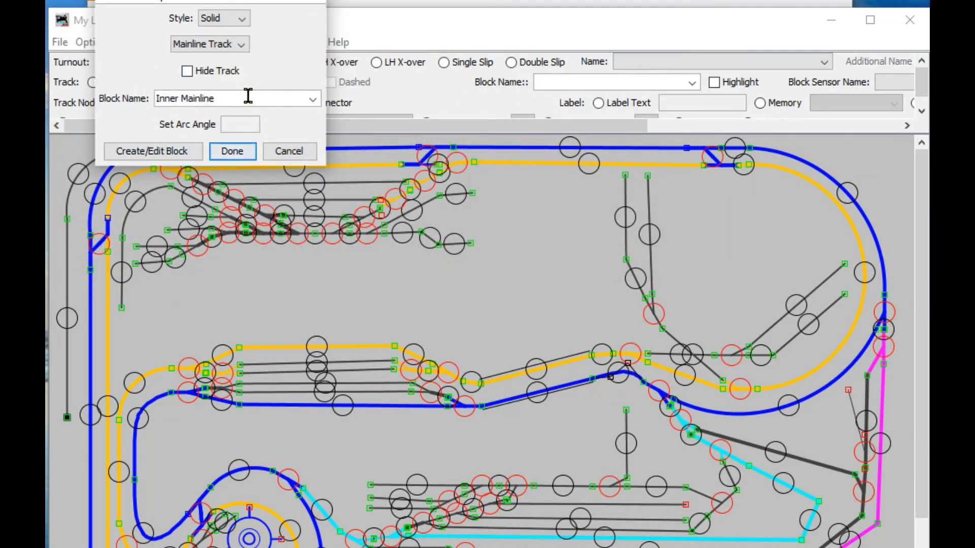
left_click(311, 104)
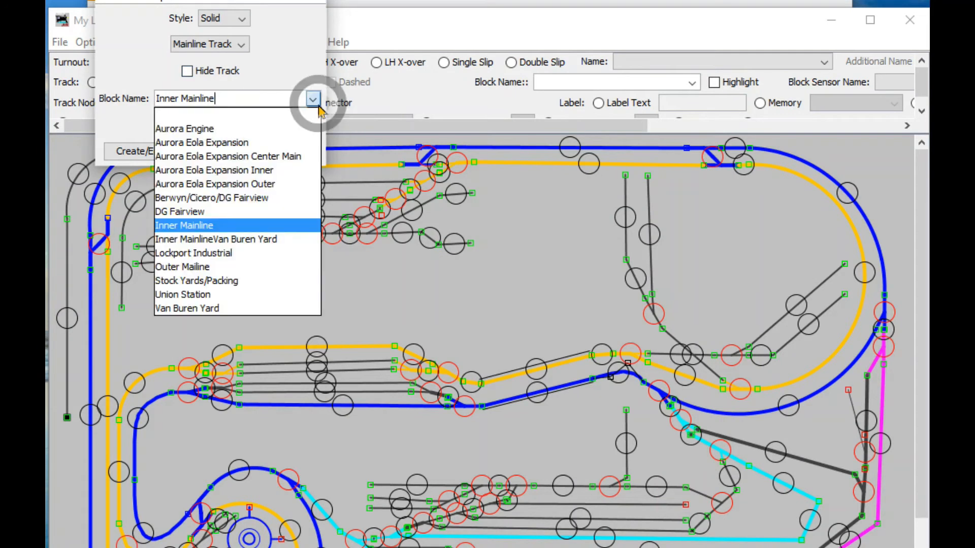
left_click(187, 115)
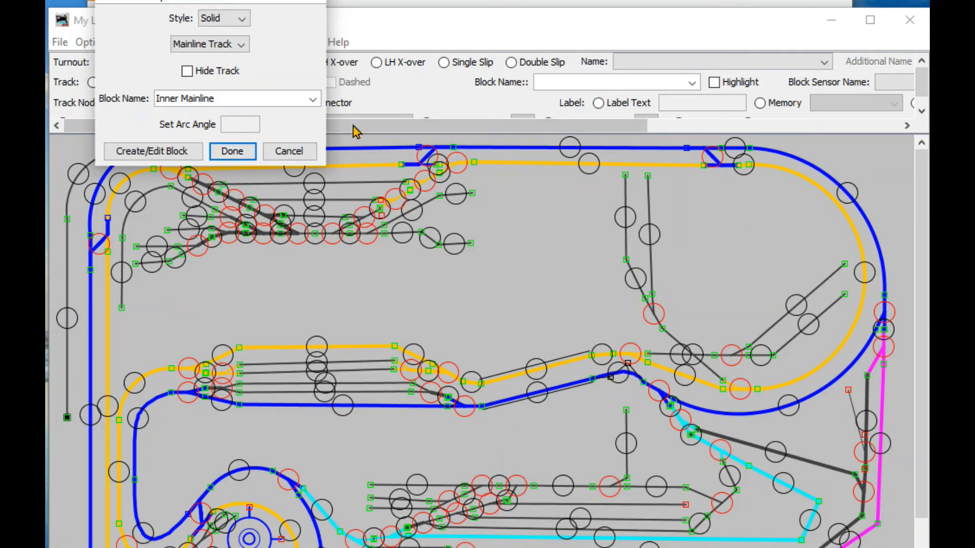
left_click(163, 151)
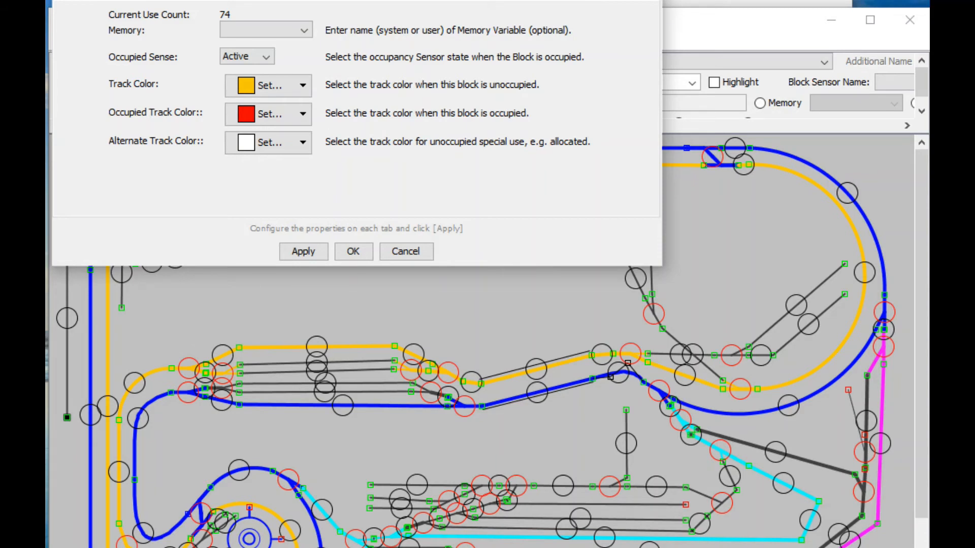
left_click(420, 249)
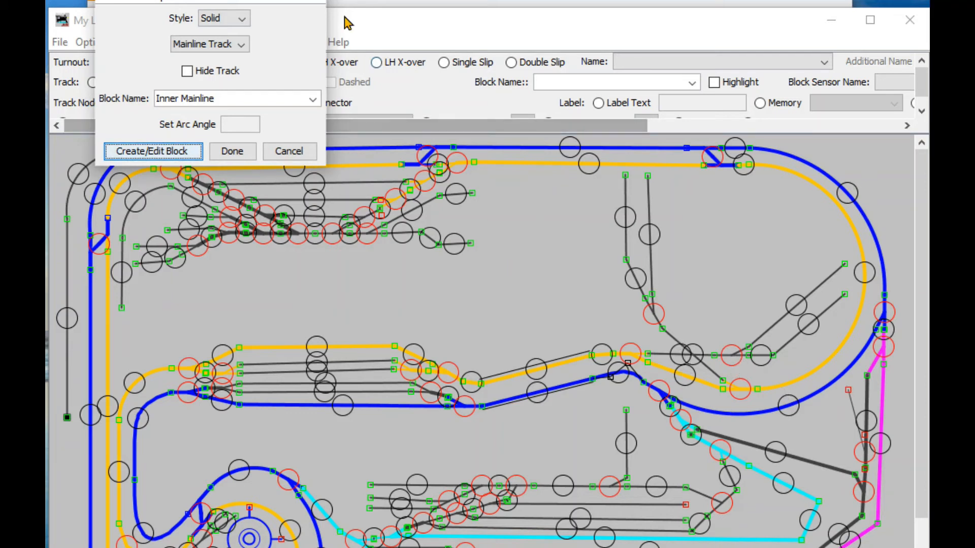
left_click(289, 154)
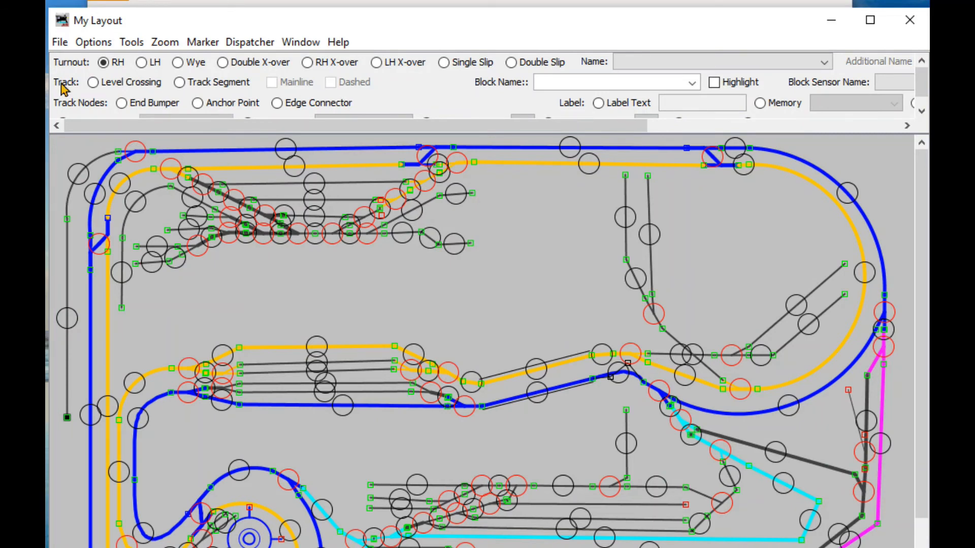
left_click(93, 41)
left_click(113, 64)
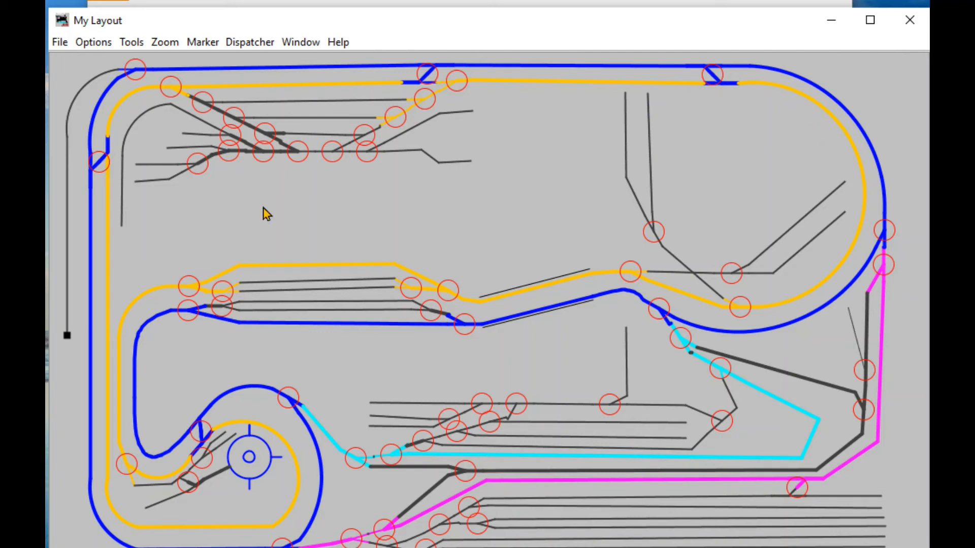
Examine the large curved outer mainline segment's properties in edit mode, including its arc angle, and turn edit mode off again.
left_click(93, 42)
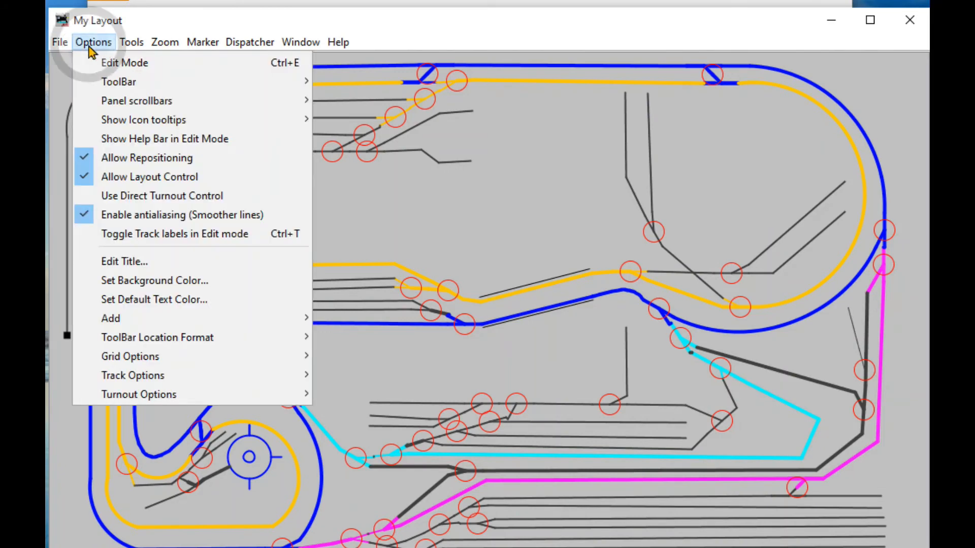
left_click(134, 62)
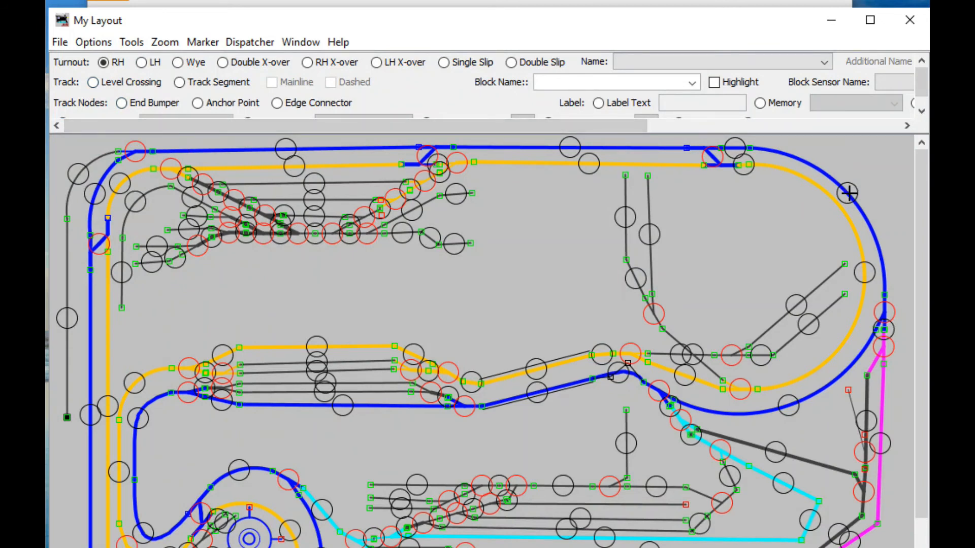
right_click(848, 193)
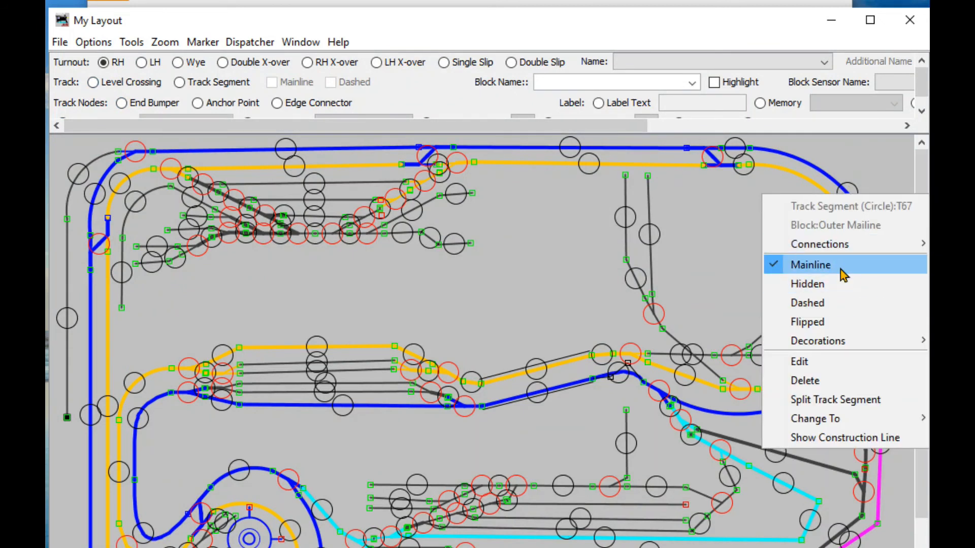
left_click(794, 363)
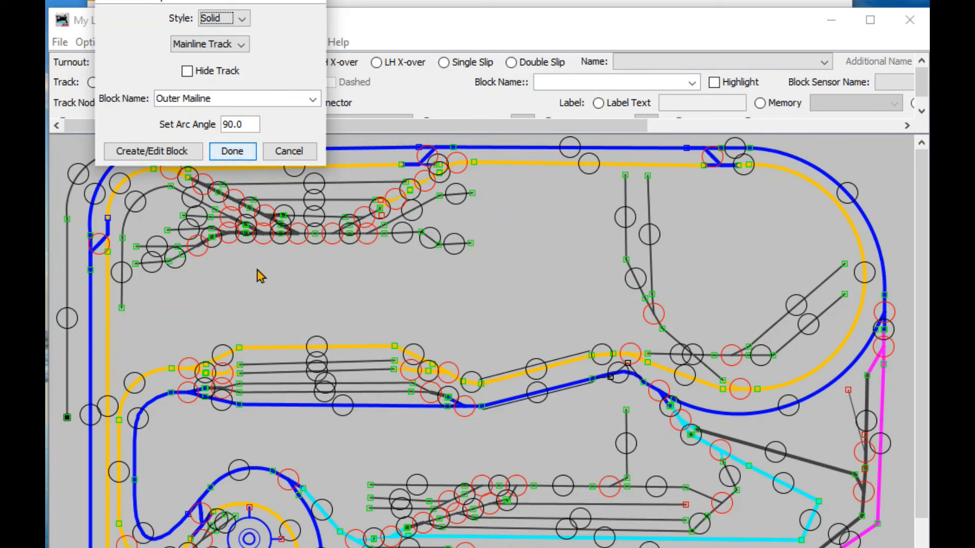
left_click(289, 151)
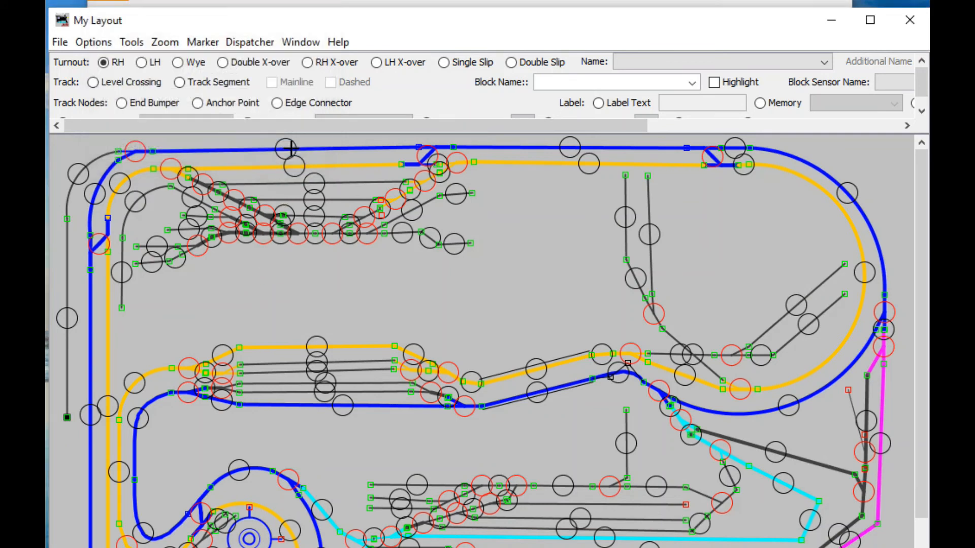
left_click(93, 42)
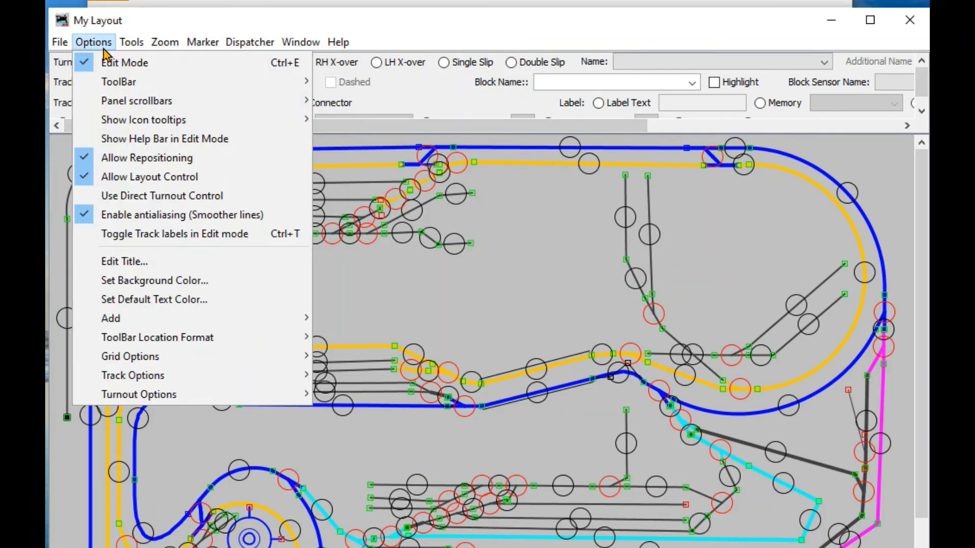
left_click(82, 63)
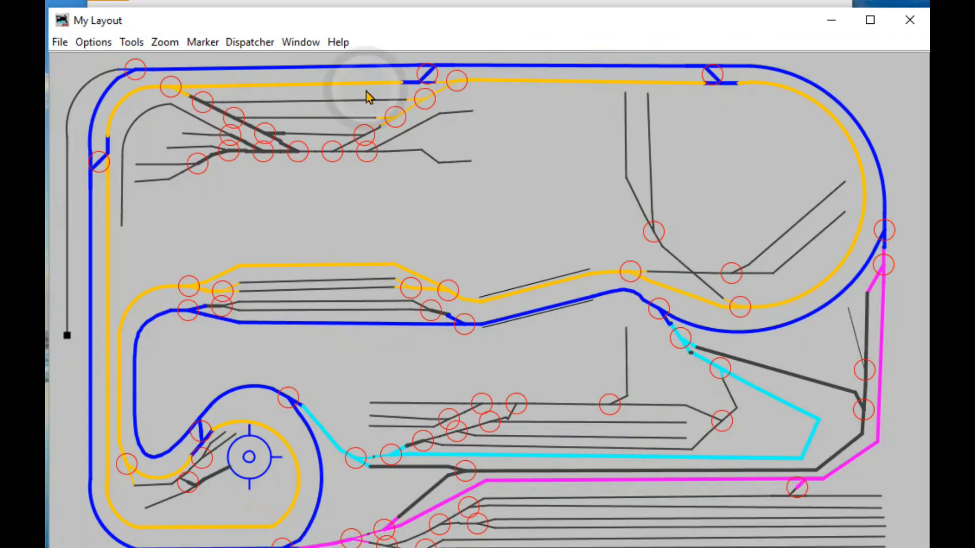